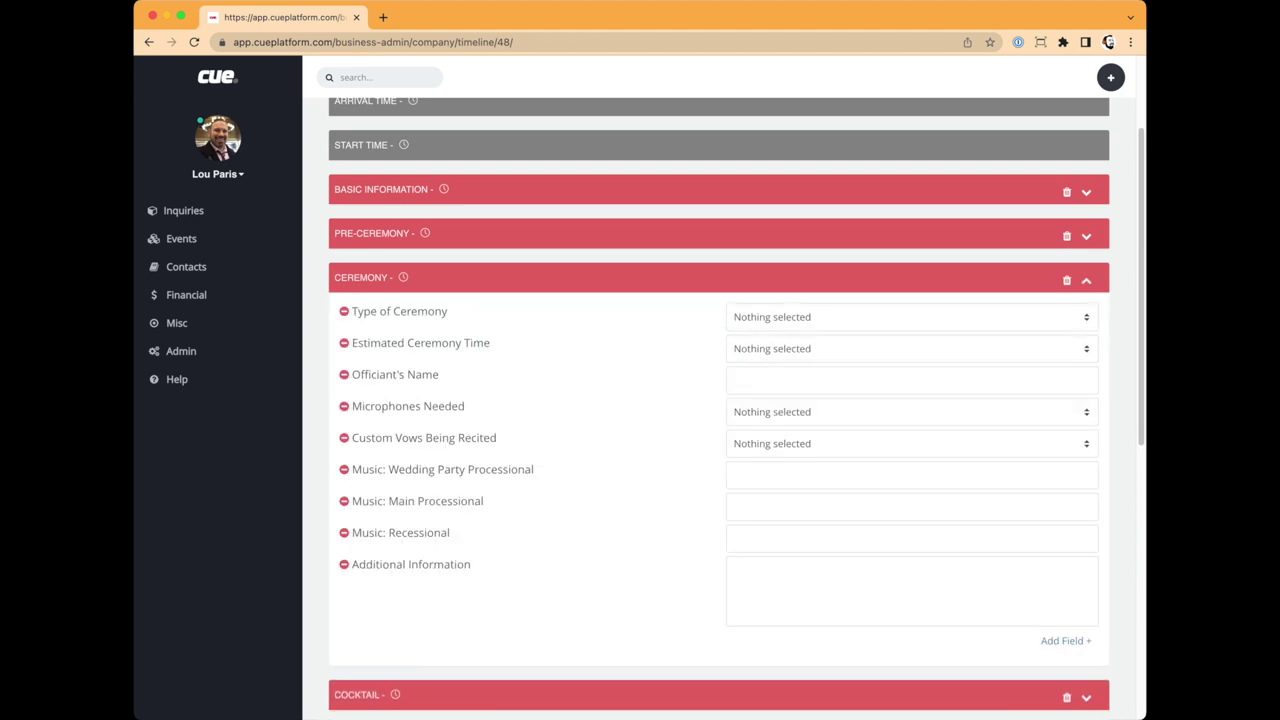
Step: Move the Type of Ceremony row below Estimated Ceremony Time
{"action": "left_click_drag", "start_coordinate": [400, 311], "coordinate": [400, 343]}
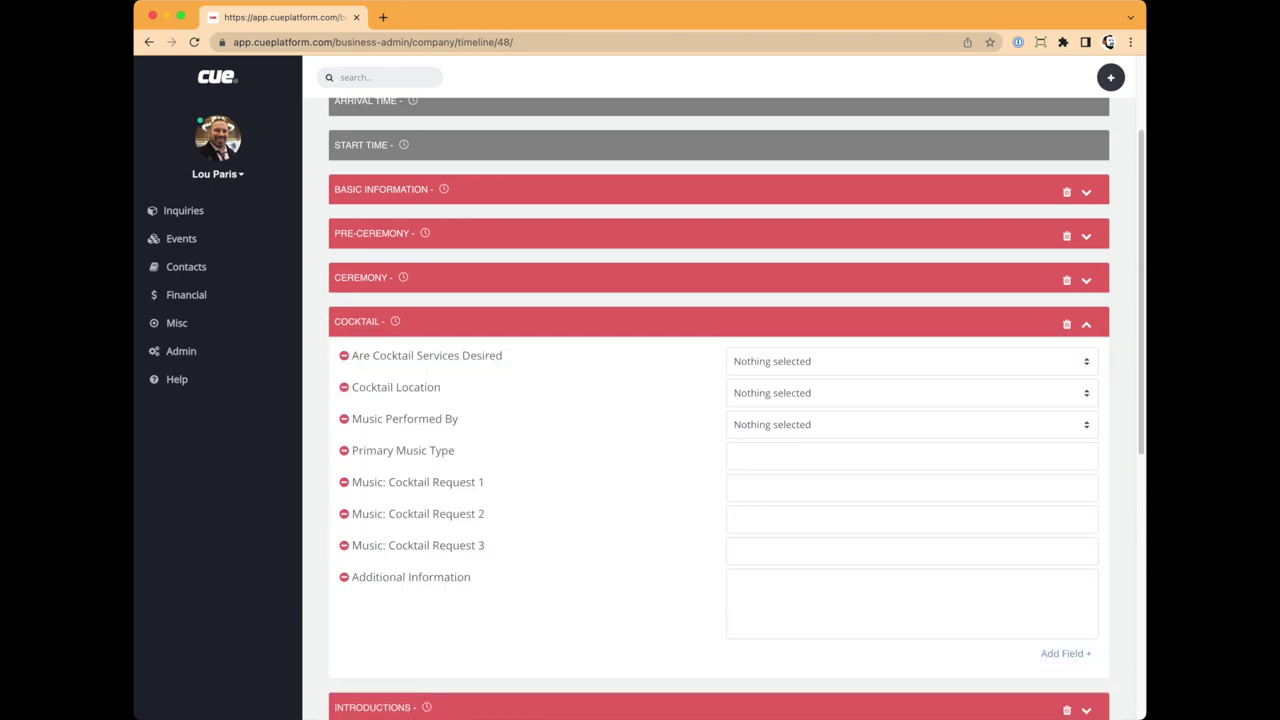
Step: Search 'MAriah car' in Cocktail Request 1, pick Always Be My Baby, then delete it
{"action": "left_click", "coordinate": [911, 366]}
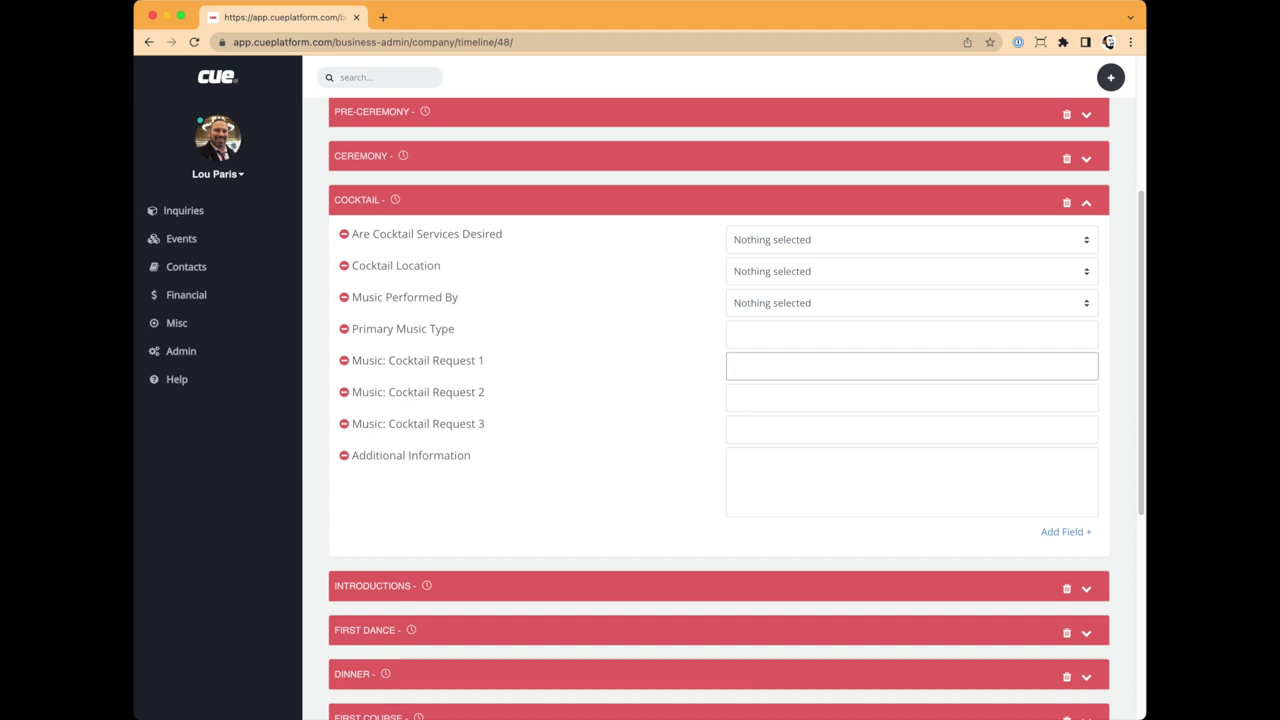
{"action": "type", "text": "MAriah car"}
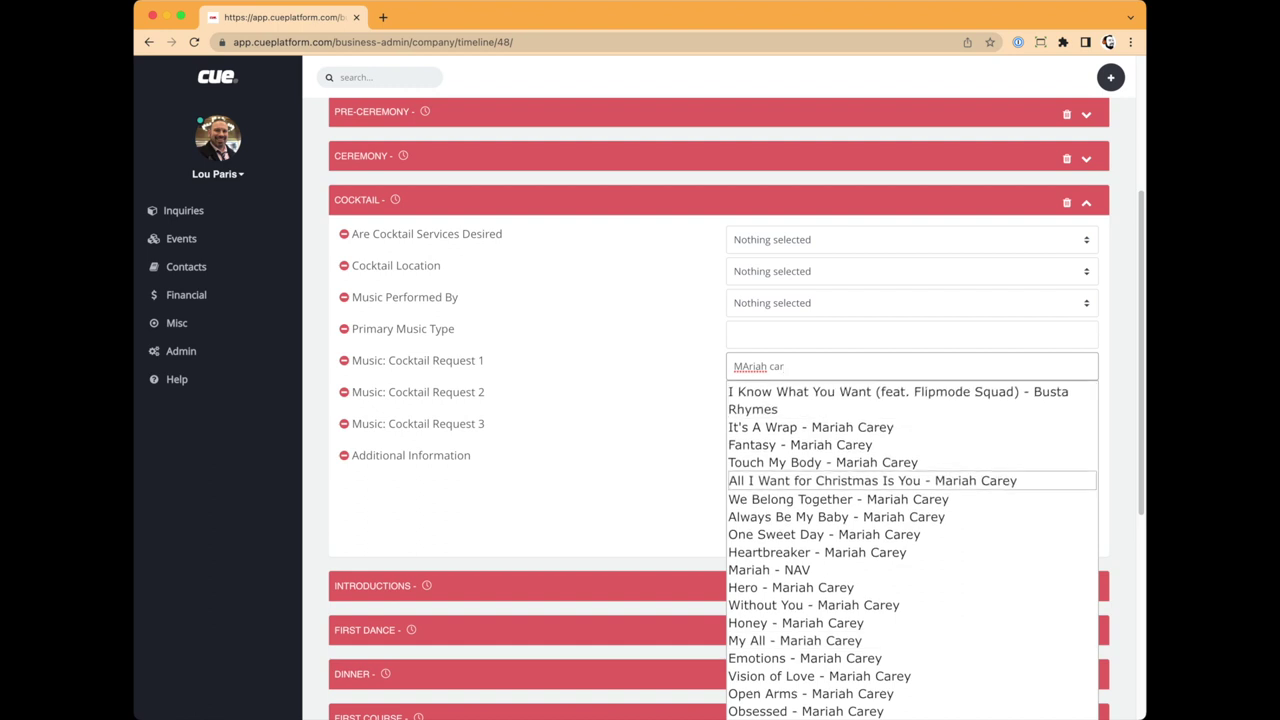
{"action": "key", "text": "Down"}
{"action": "key", "text": "Down"}
{"action": "key", "text": "Return"}
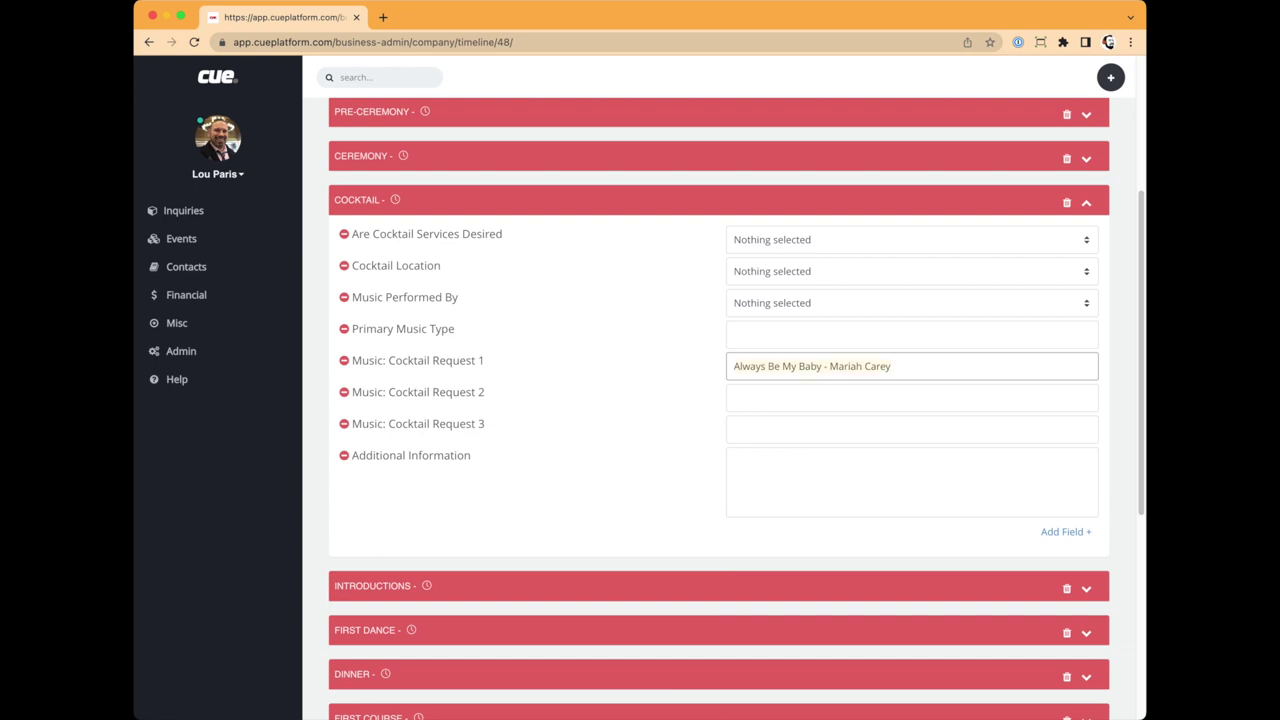
{"action": "key", "text": "BackSpace"}
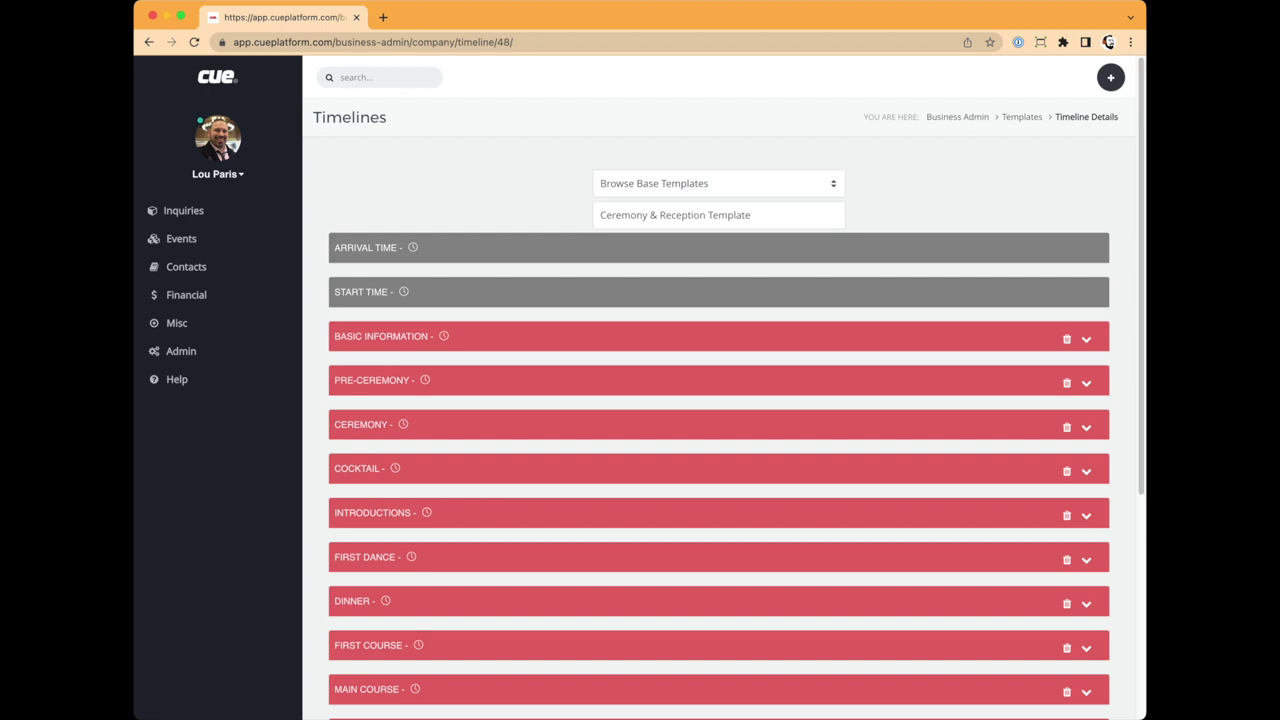
Step: Return to the Templates overview and open the Automation email templates
{"action": "left_click", "coordinate": [1021, 116]}
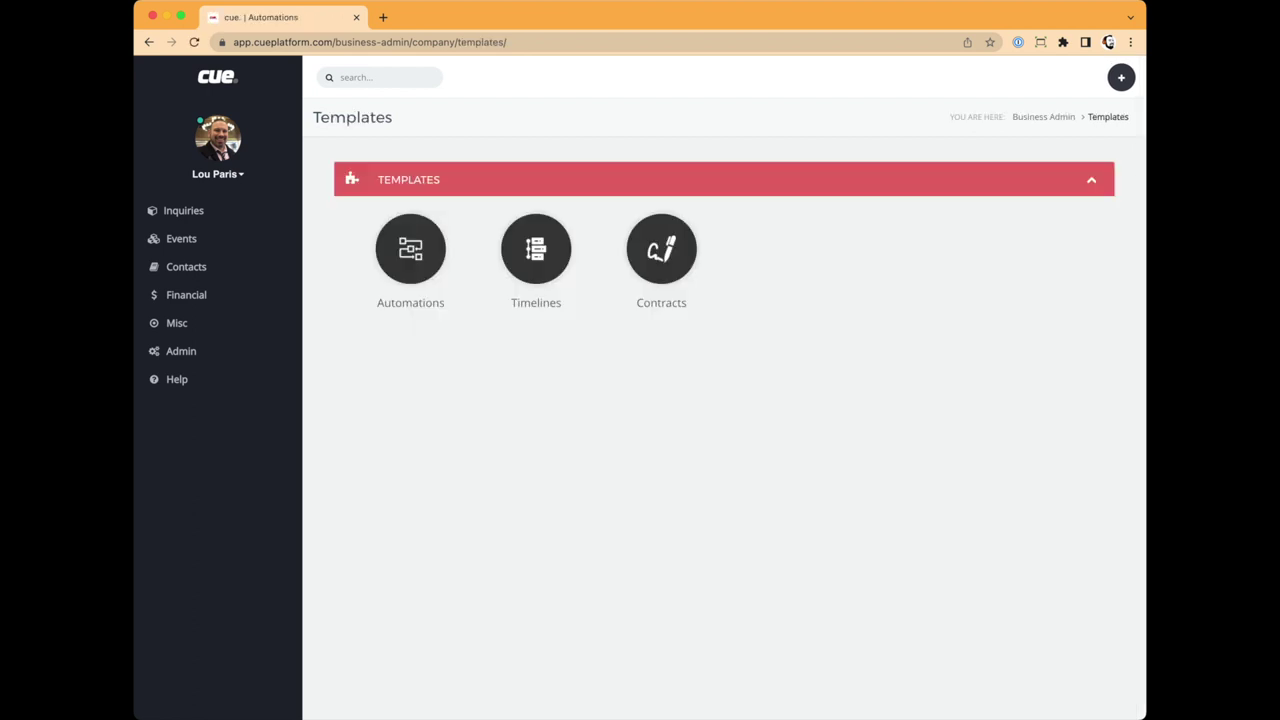
{"action": "left_click", "coordinate": [410, 249]}
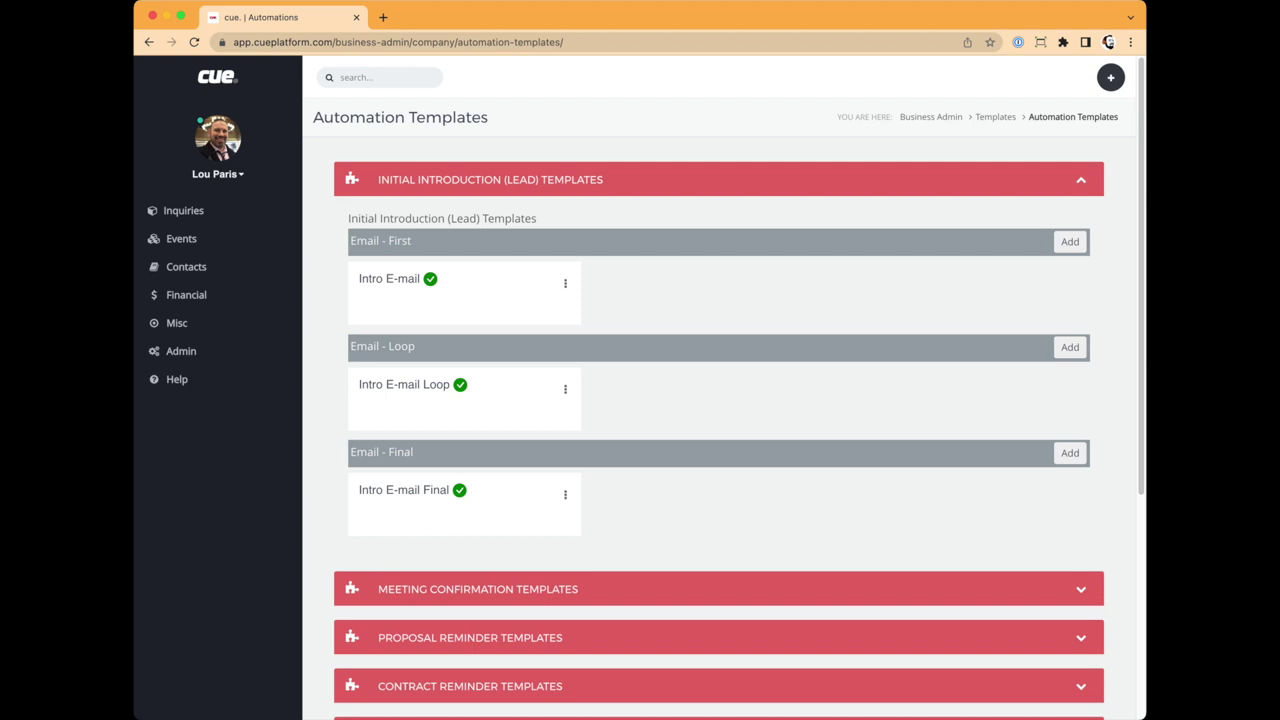
Step: Edit the Intro E-mail template and highlight its {{ first_name }} and company_name placeholders
{"action": "left_click", "coordinate": [565, 283]}
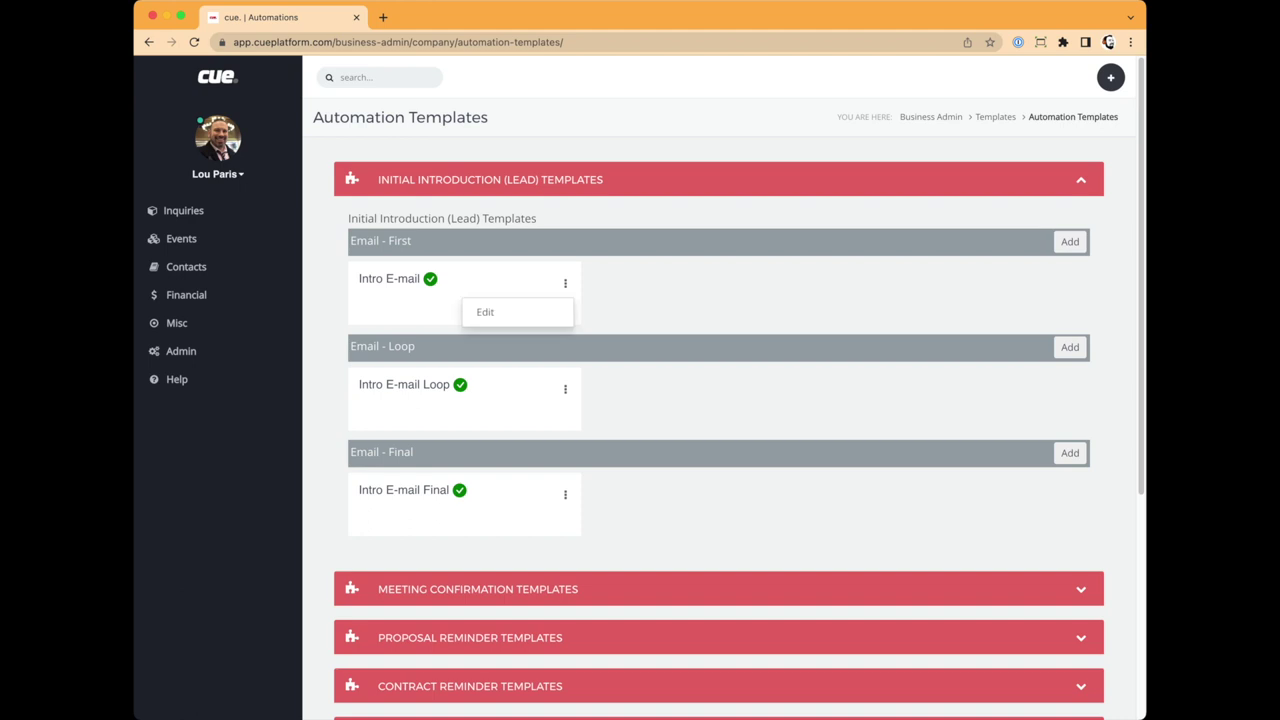
{"action": "left_click", "coordinate": [485, 312]}
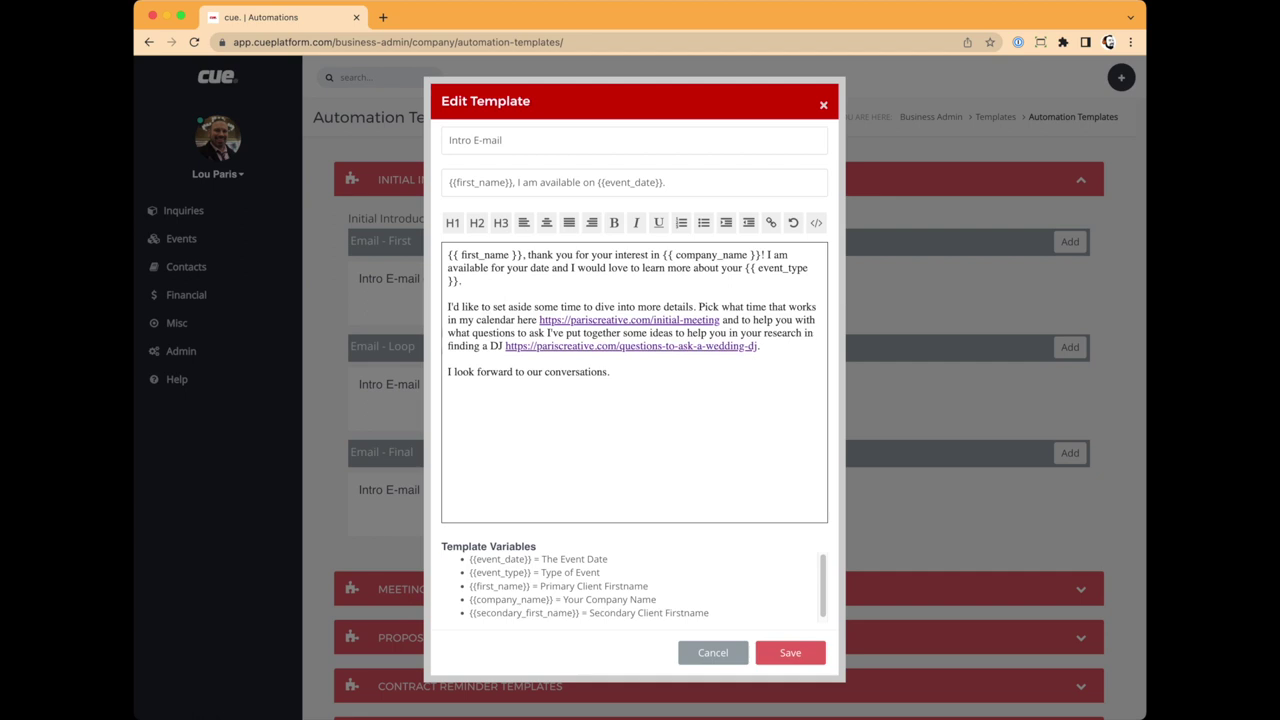
{"action": "left_click_drag", "start_coordinate": [522, 254], "coordinate": [448, 255]}
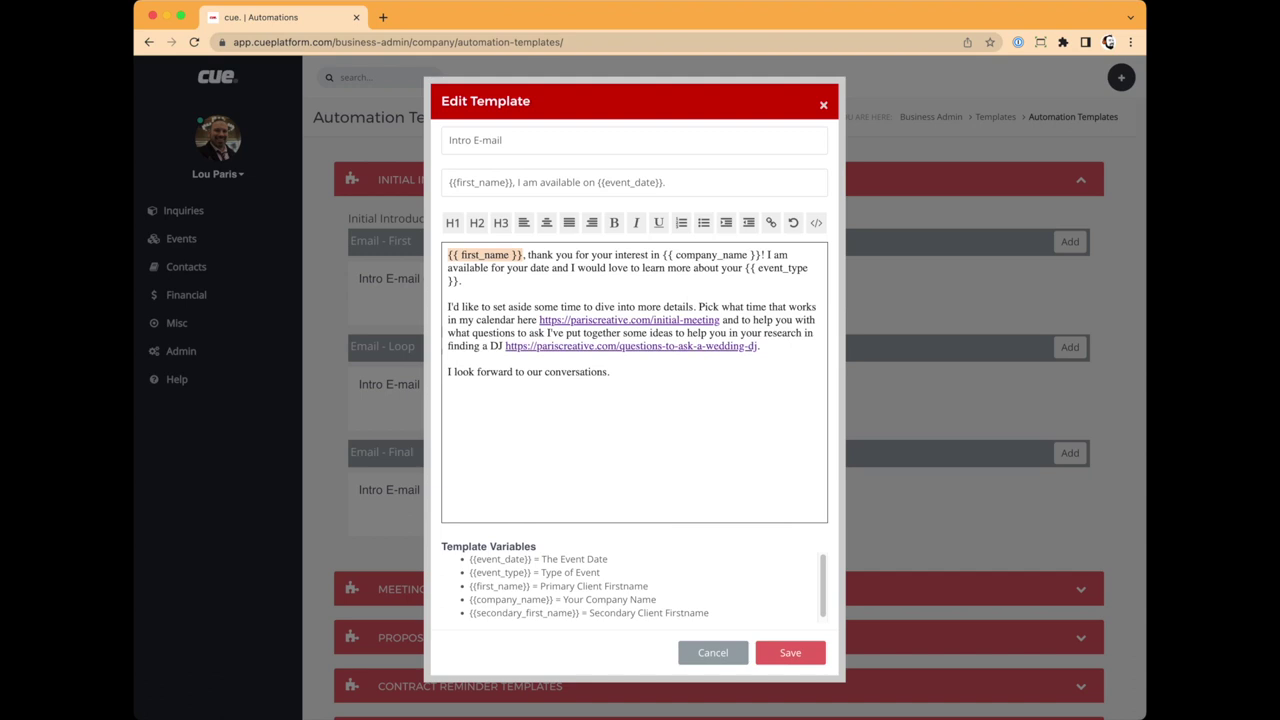
{"action": "left_click", "coordinate": [727, 255]}
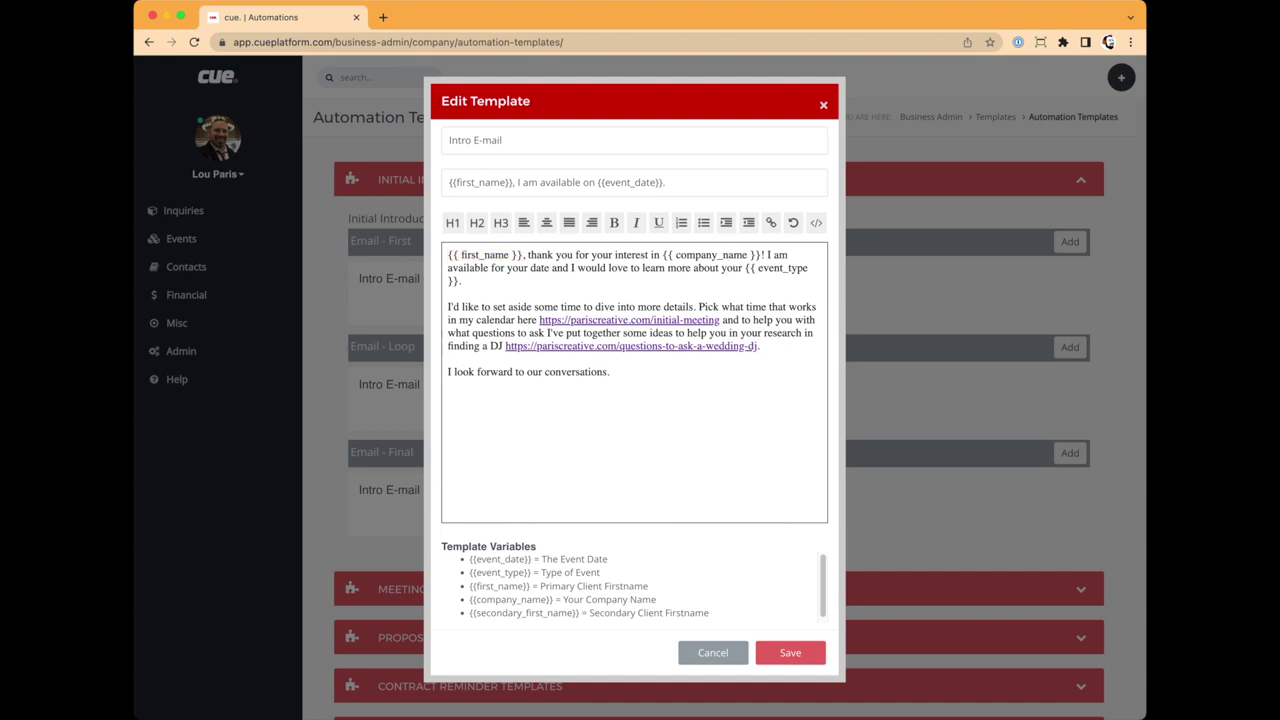
{"action": "left_click_drag", "start_coordinate": [676, 255], "coordinate": [712, 255]}
{"action": "left_click", "coordinate": [722, 255]}
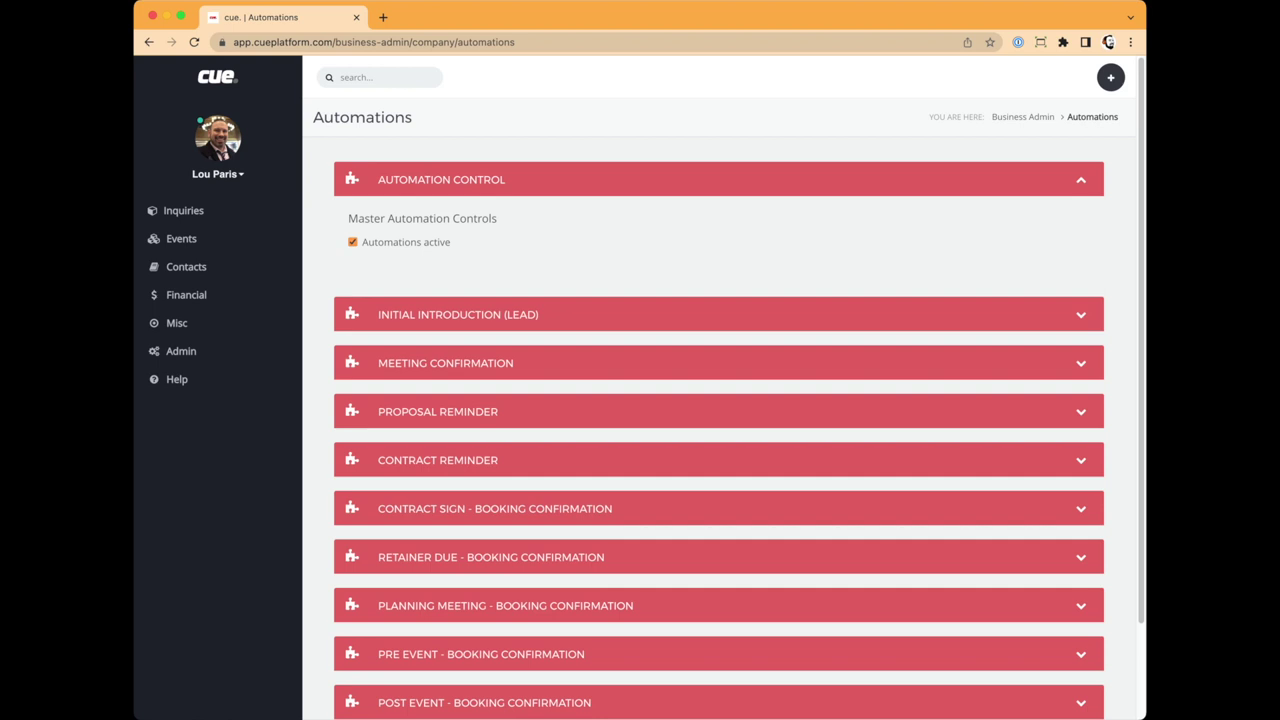
Step: Reload the Automations page, scroll through its stages, then go to the admin panel
{"action": "key", "text": "super+bracketleft"}
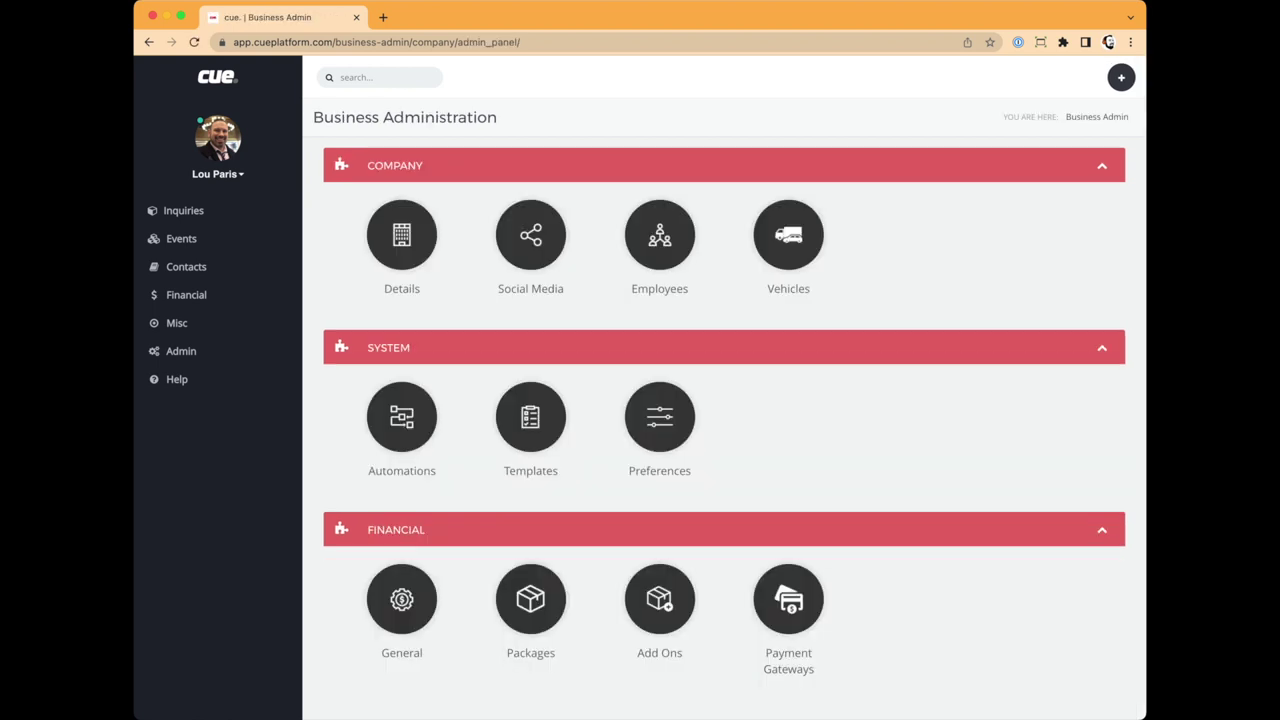
{"action": "key", "text": "super+r"}
{"action": "key", "text": "super+bracketright"}
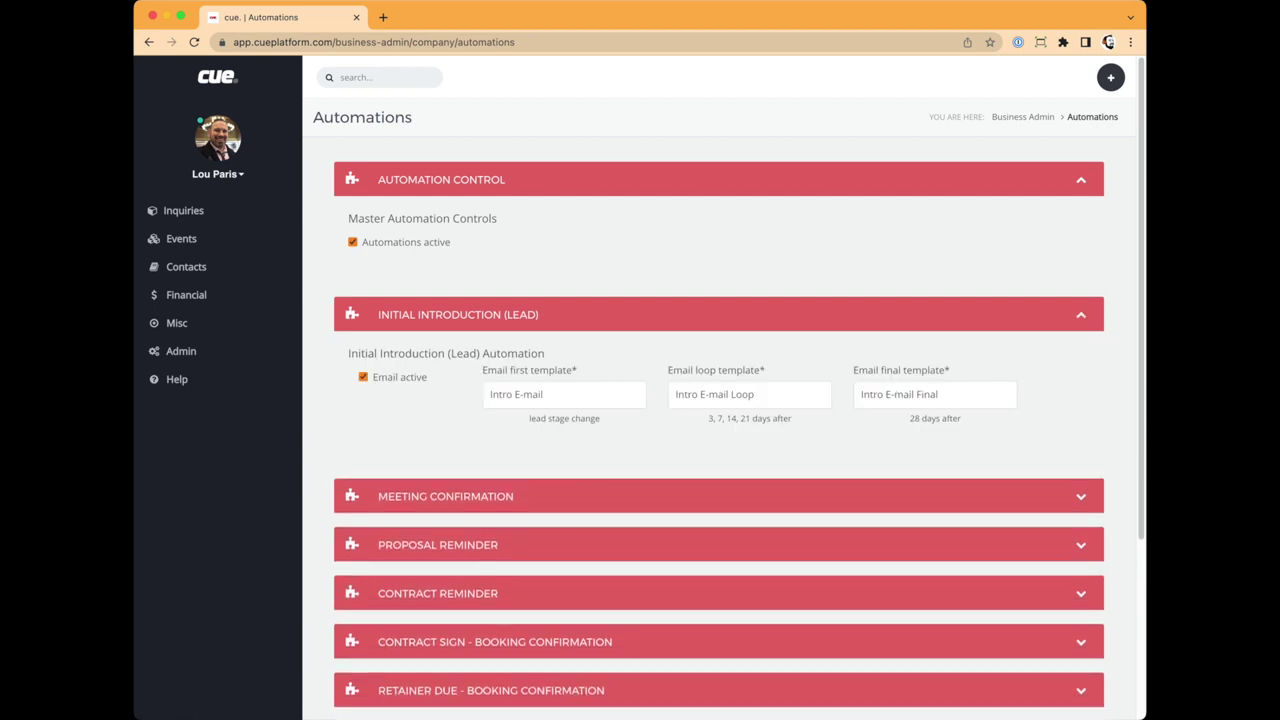
{"action": "scroll", "coordinate": [720, 400], "scroll_direction": "down", "scroll_amount": 2}
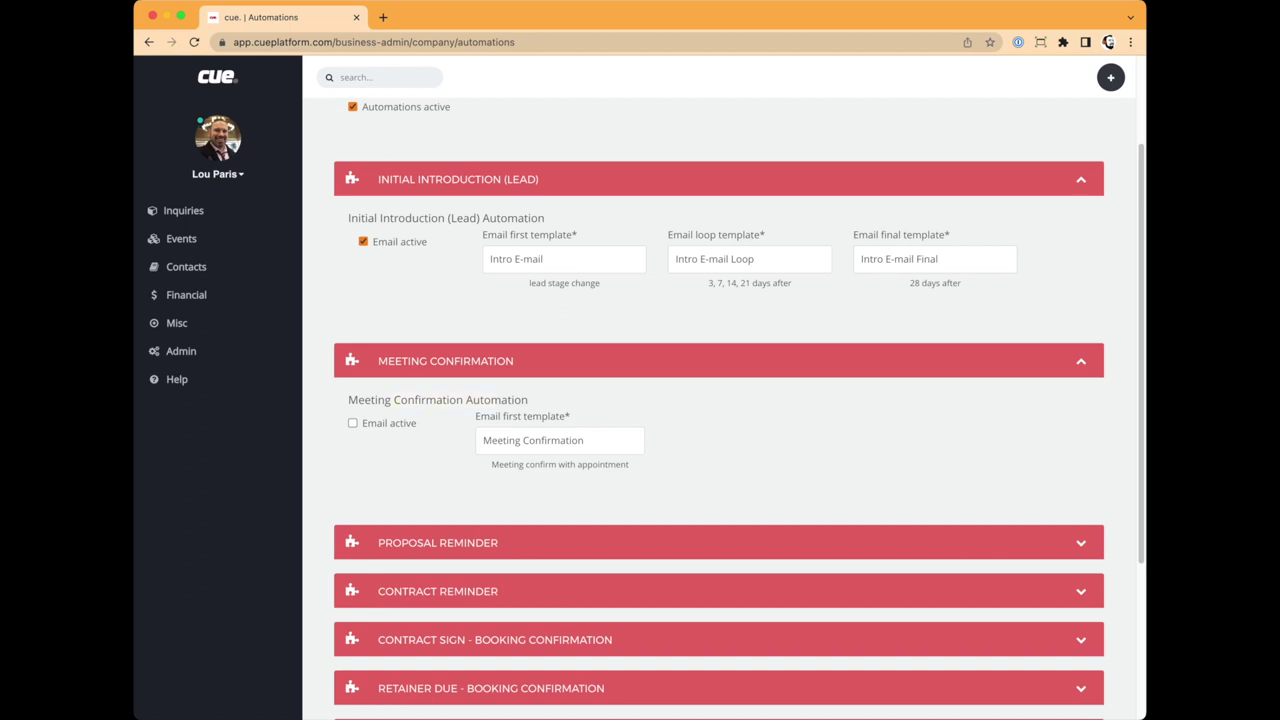
{"action": "scroll", "coordinate": [720, 400], "scroll_direction": "up", "scroll_amount": 2}
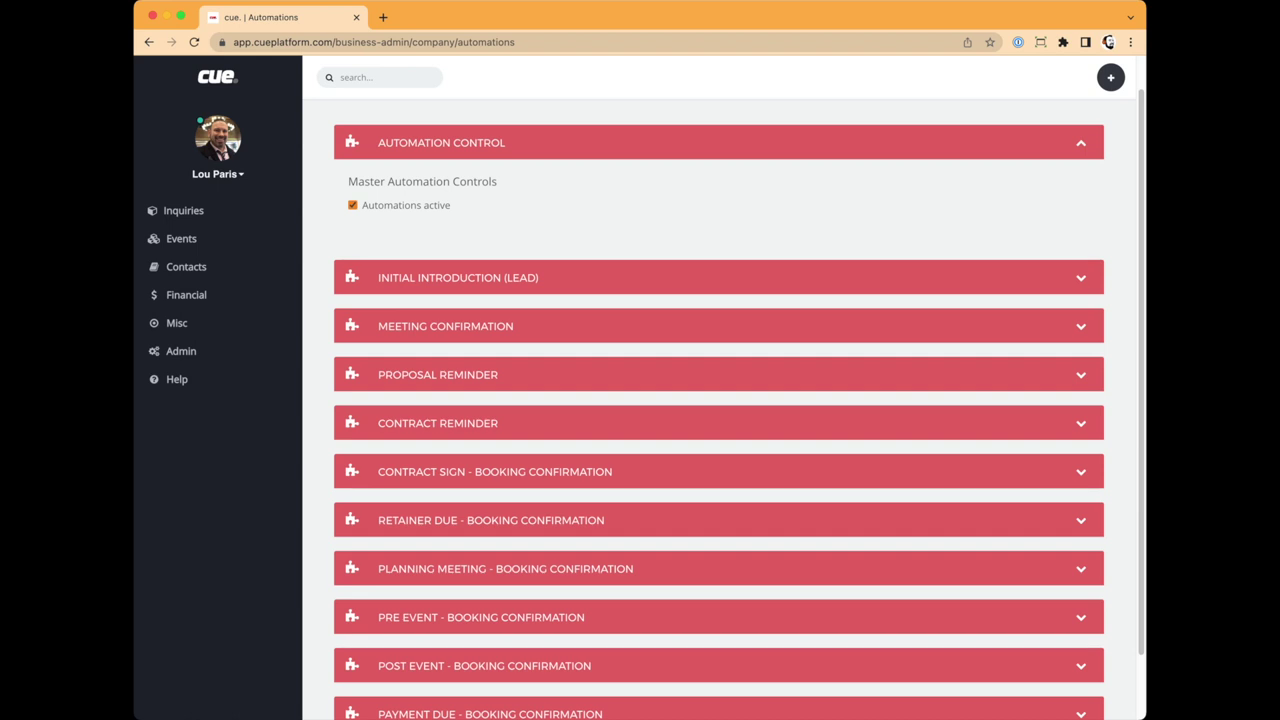
{"action": "left_click", "coordinate": [181, 351]}
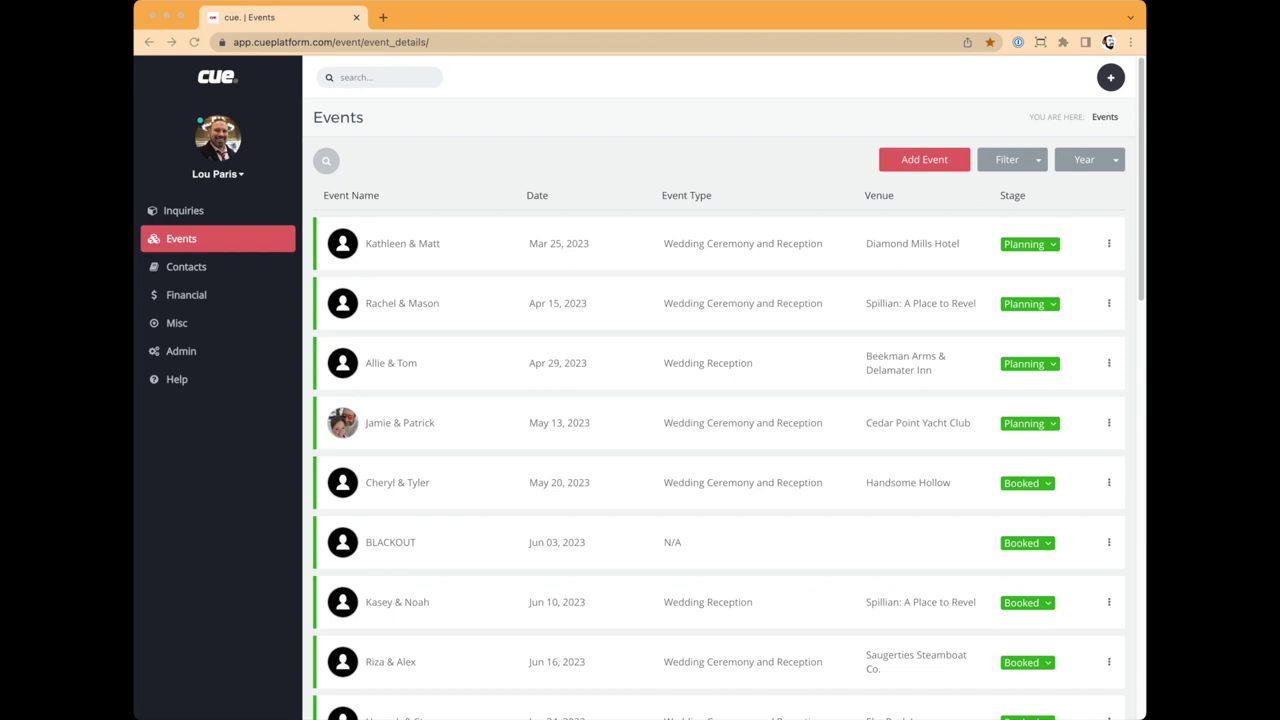
Step: Load pariscreative.com in a new tab and follow its inquiry link to the cue form
{"action": "key", "text": "ctrl+t"}
{"action": "type", "text": "pariscreative.com"}
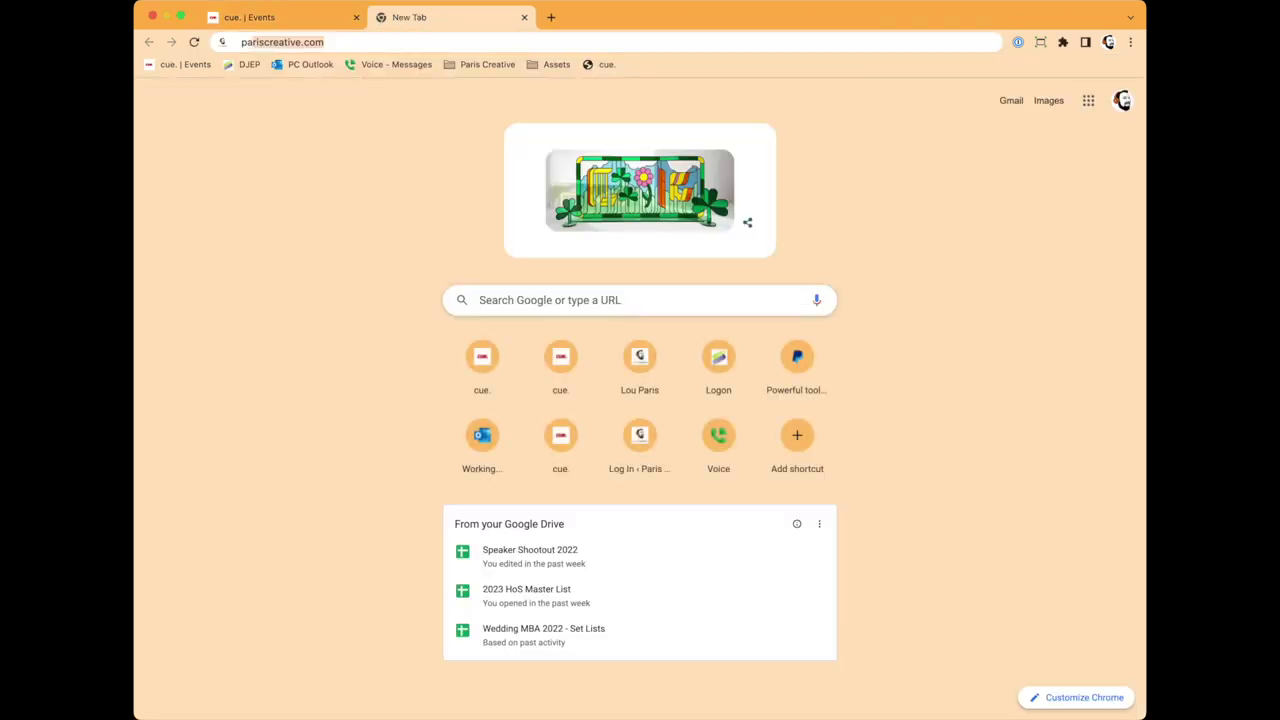
{"action": "key", "text": "Return"}
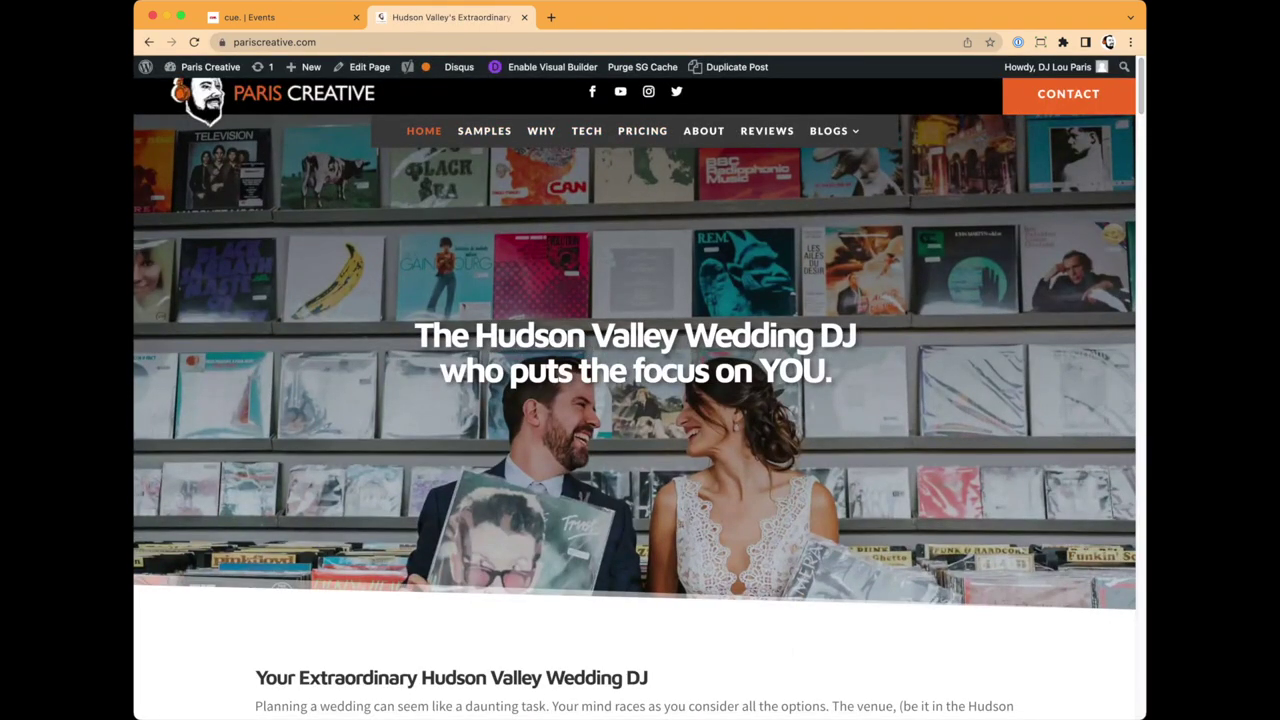
{"action": "scroll", "coordinate": [635, 420], "scroll_direction": "down", "scroll_amount": 20}
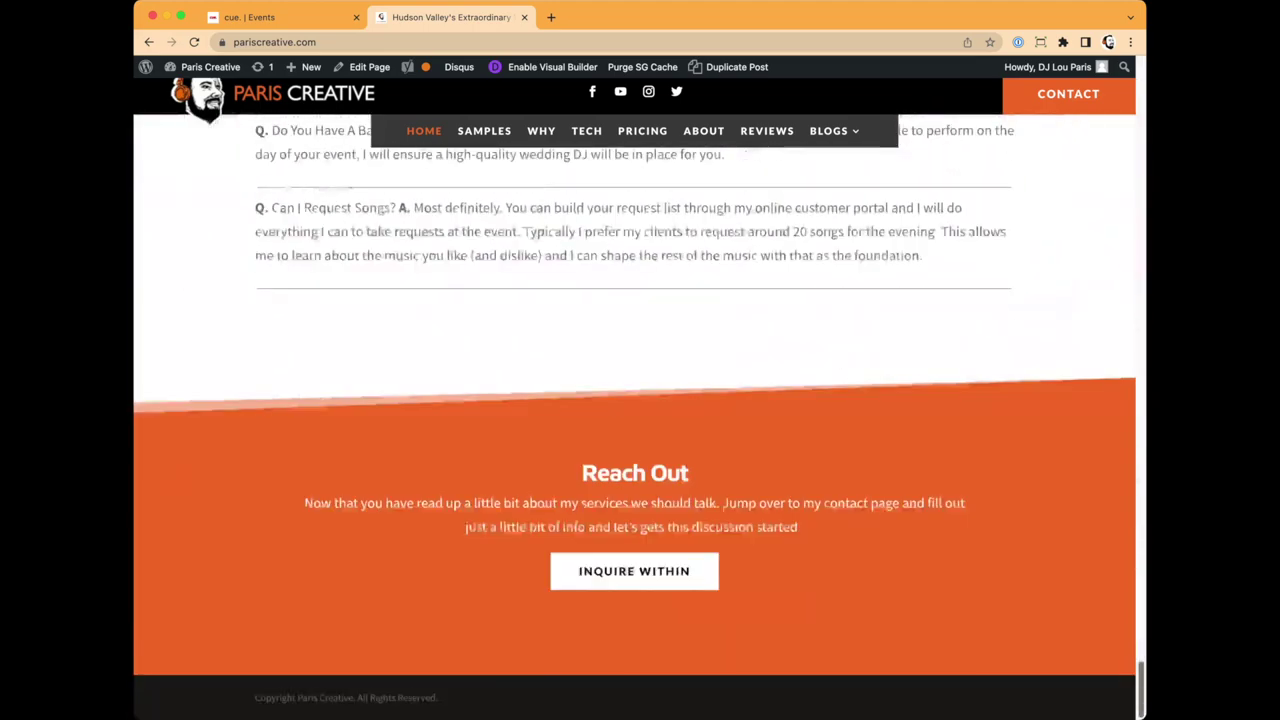
{"action": "key", "text": "super+r"}
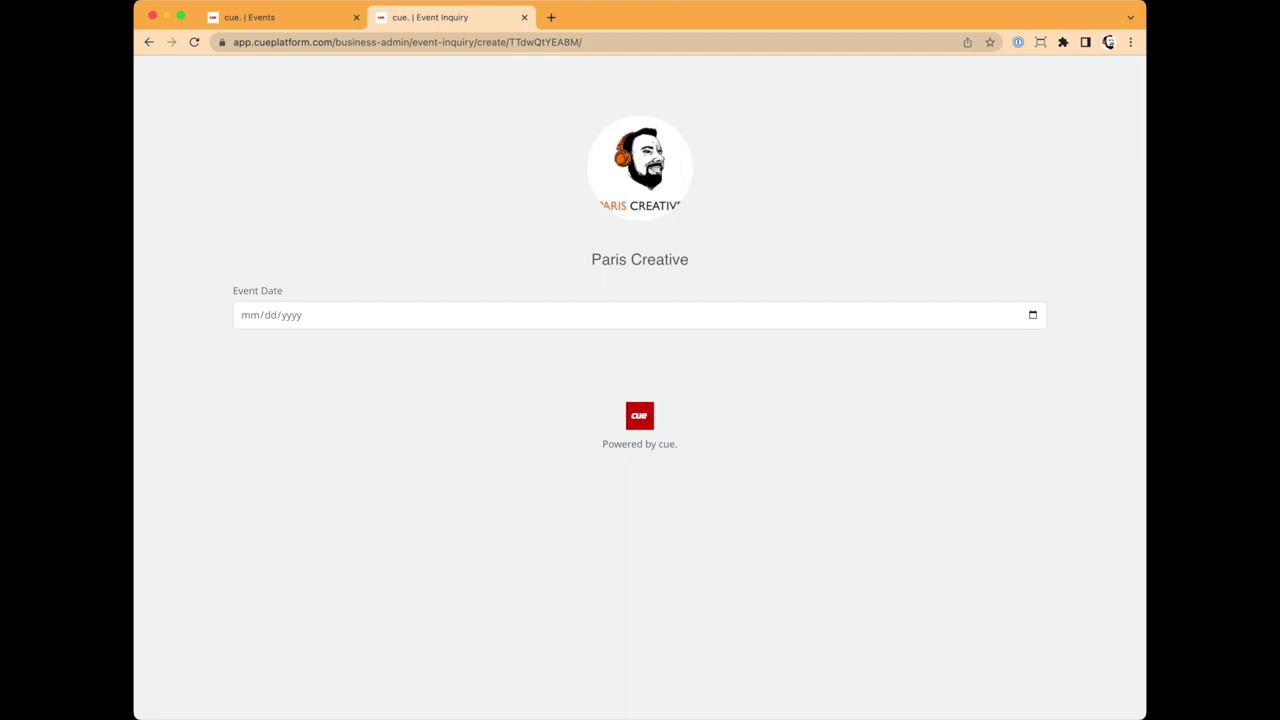
Step: Try 03/25/2023 as the event date, then change it to 03/17/2023
{"action": "left_click", "coordinate": [250, 315]}
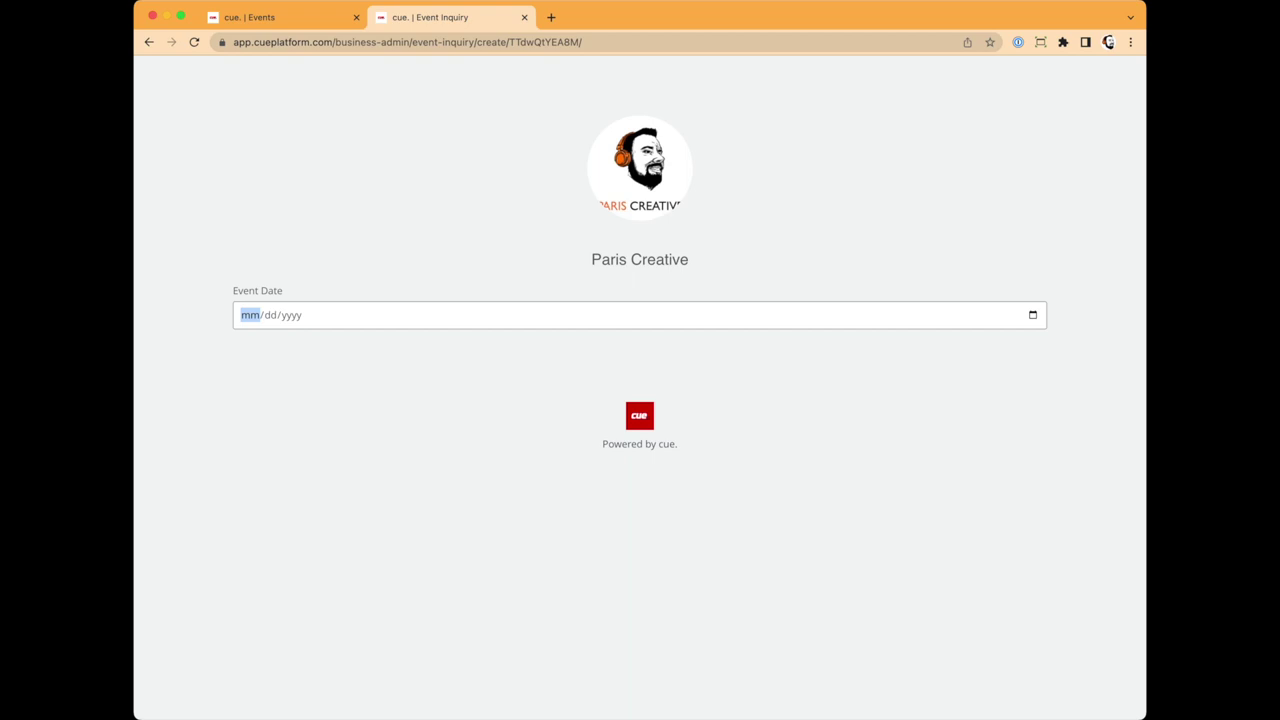
{"action": "type", "text": "03/25/2023"}
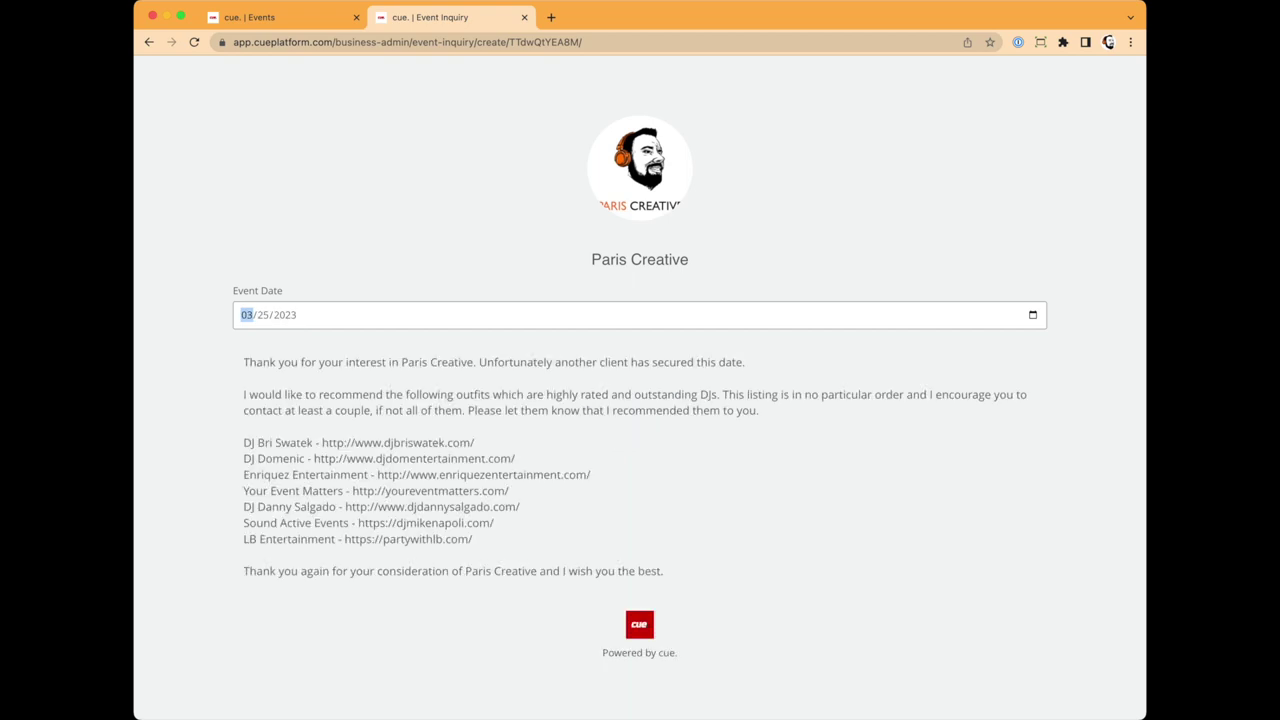
{"action": "left_click", "coordinate": [340, 362]}
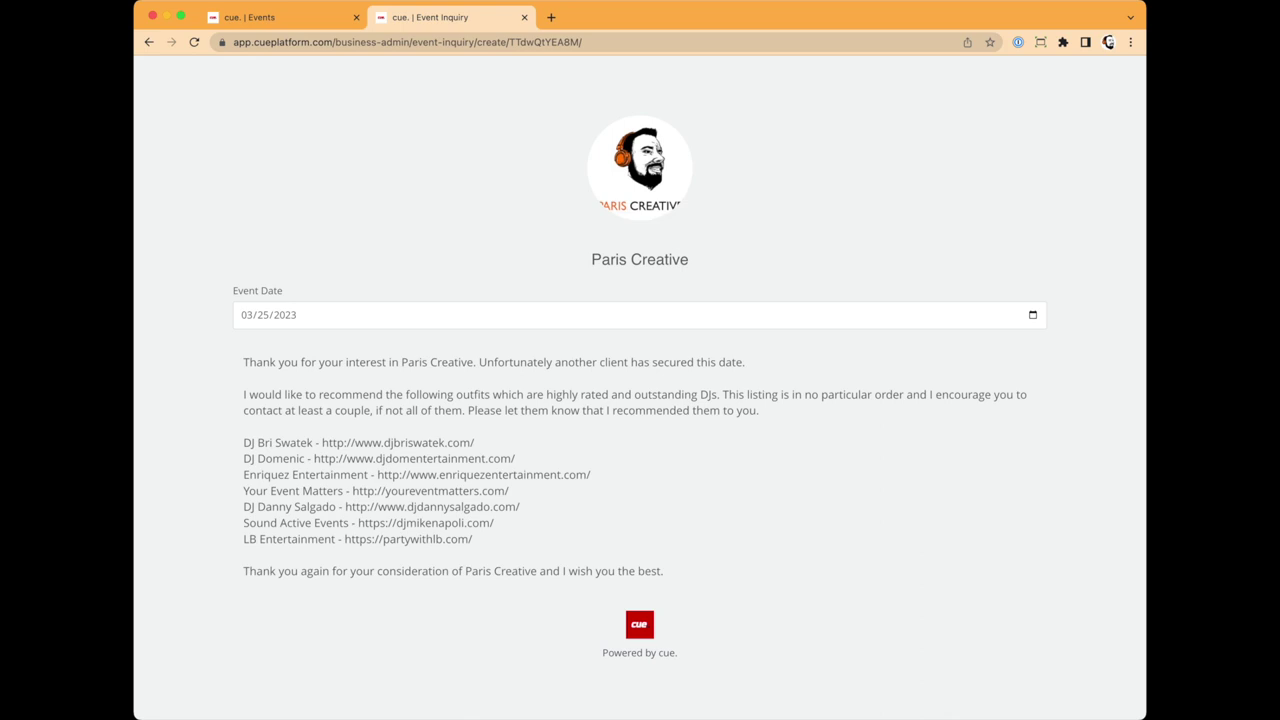
{"action": "left_click", "coordinate": [247, 314]}
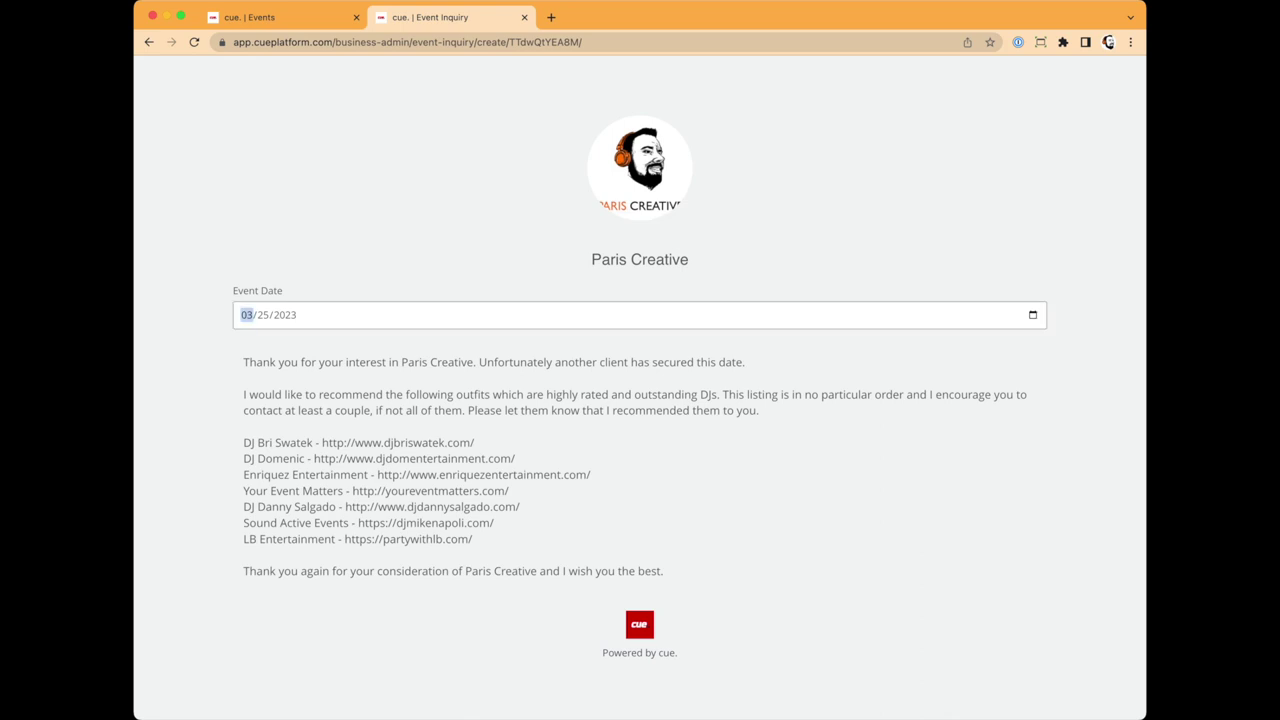
{"action": "type", "text": "0317"}
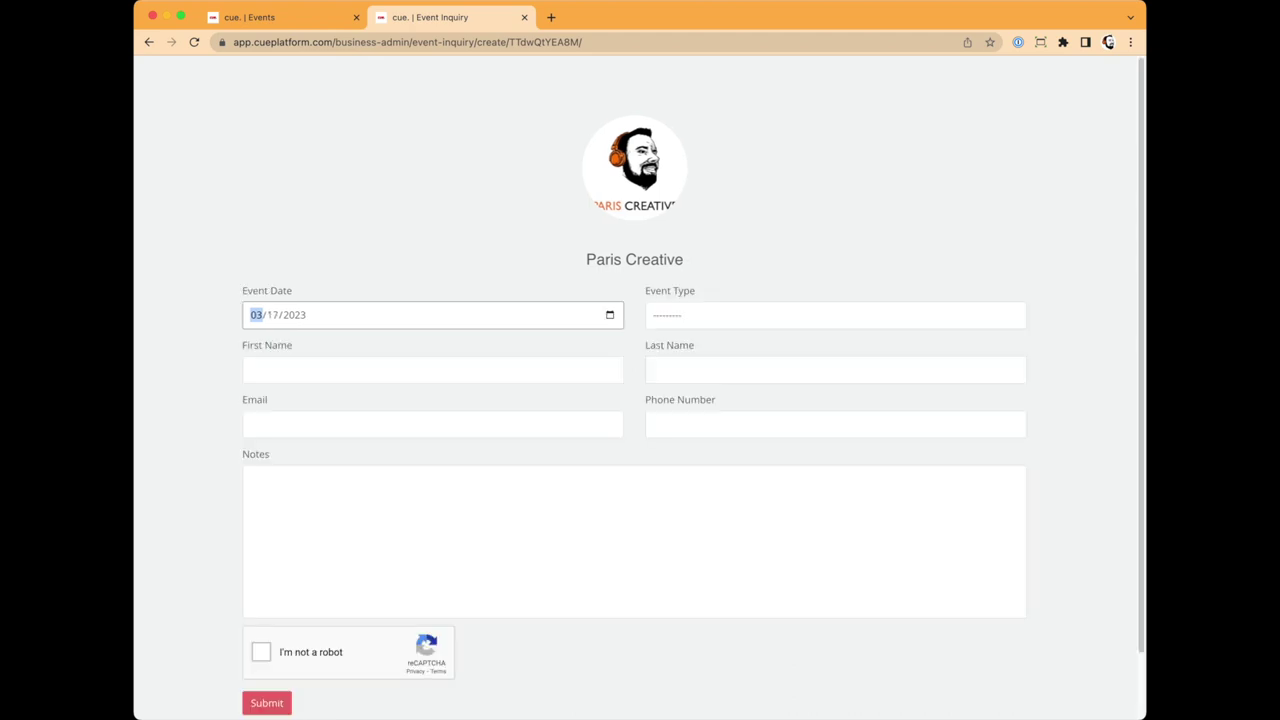
Step: Choose Wedding Ceremony and Reception as event type and paste the contact's e-mail
{"action": "key", "text": "Tab"}
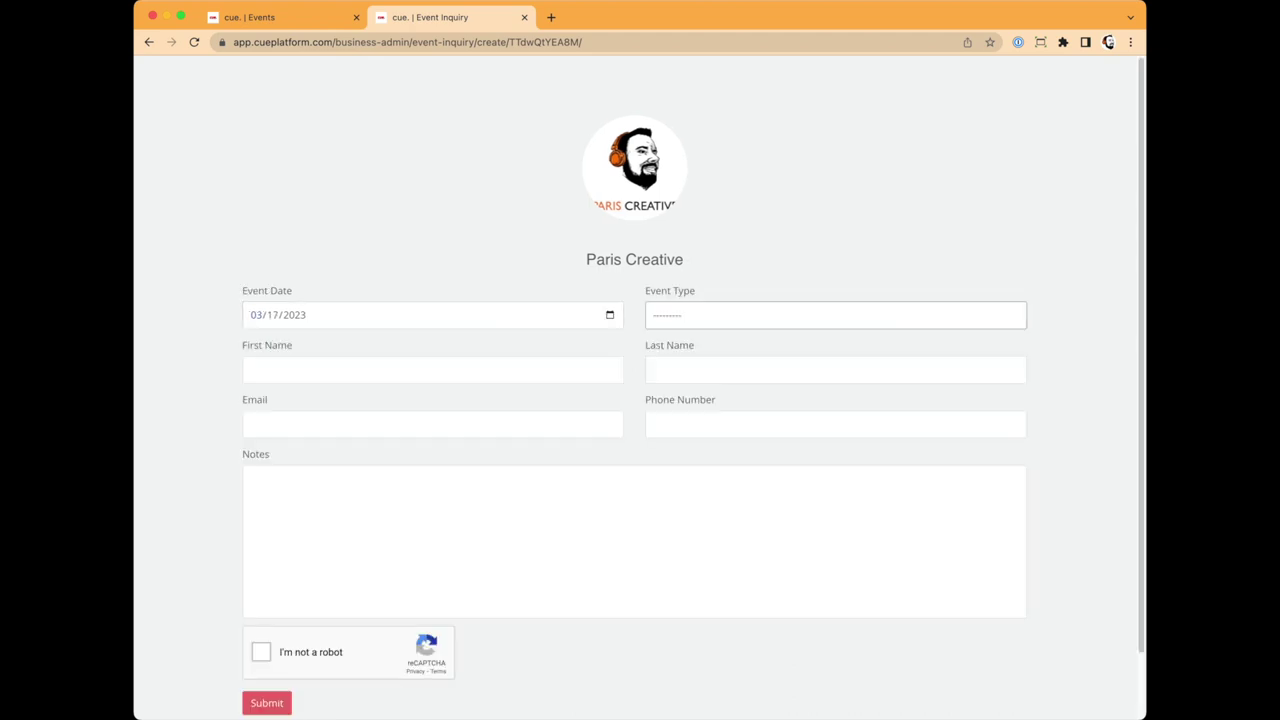
{"action": "key", "text": "w"}
{"action": "key", "text": "Tab"}
{"action": "key", "text": "super+Tab"}
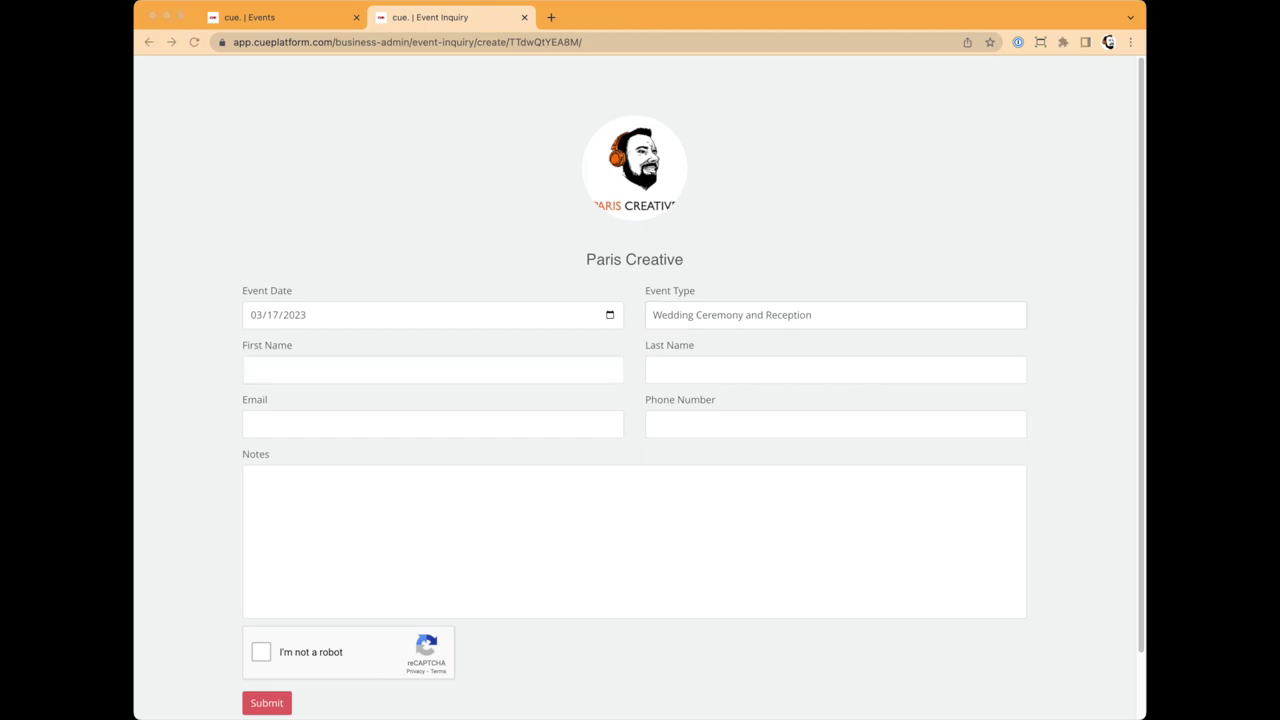
{"action": "key", "text": "super+Tab"}
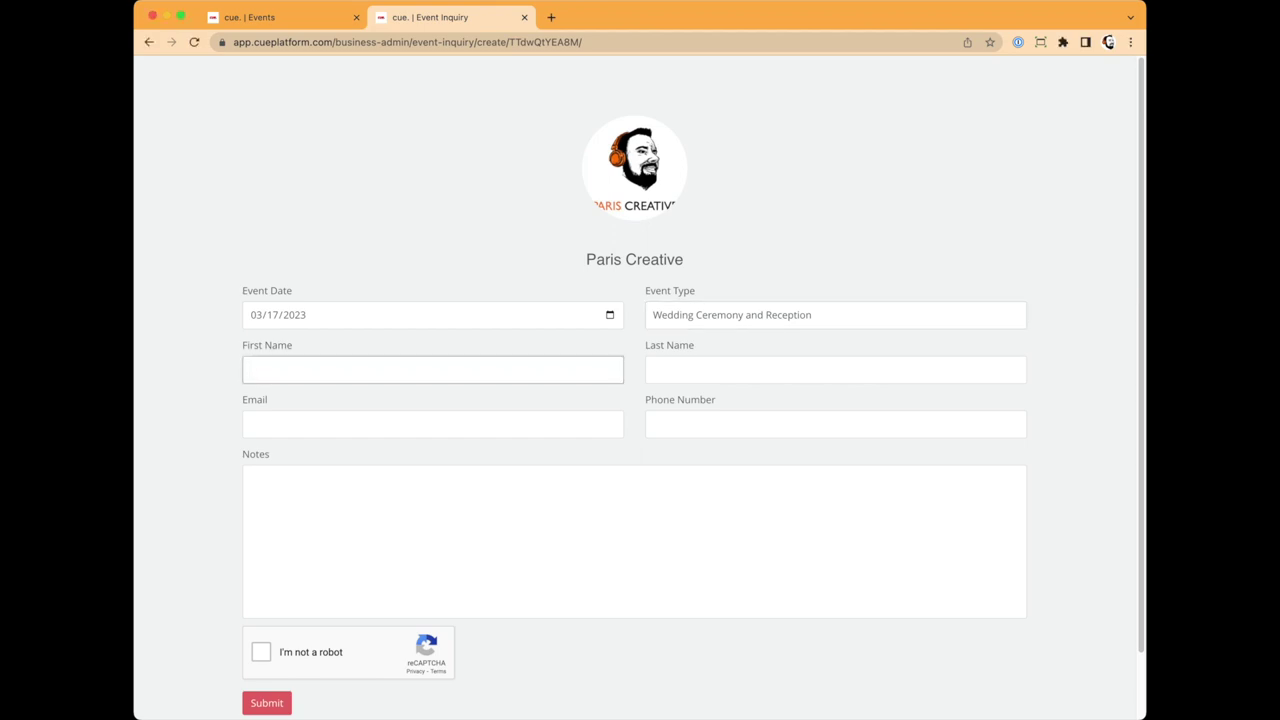
{"action": "left_click", "coordinate": [432, 424]}
{"action": "key", "text": "super+v"}
Step: Fill in the contact's first name, last name and phone number
{"action": "left_click", "coordinate": [432, 370]}
{"action": "key", "text": "Tab"}
{"action": "key", "text": "Tab"}
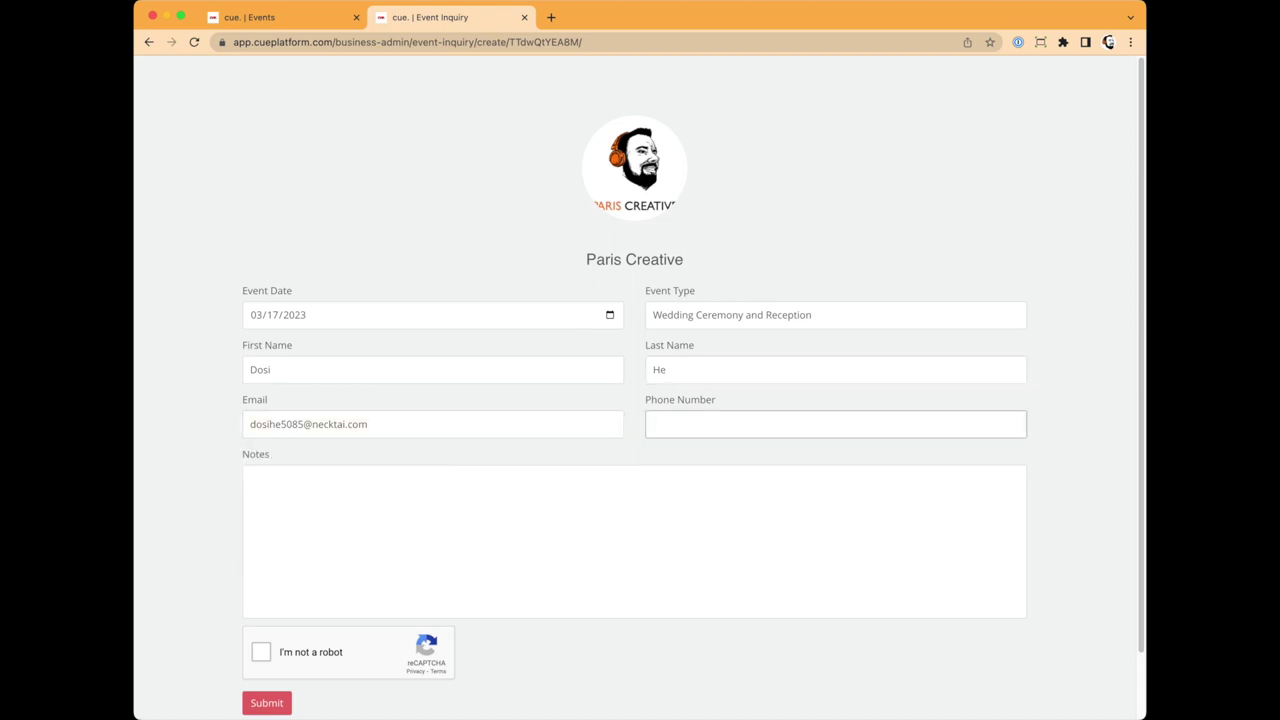
{"action": "type", "text": "9958"}
{"action": "key", "text": "BackSpace"}
{"action": "key", "text": "BackSpace"}
{"action": "key", "text": "BackSpace"}
Step: Add 'Notes!!' as the notes, pass the reCAPTCHA, and go back to the Events list
{"action": "key", "text": "Tab"}
{"action": "type", "text": "Note"}
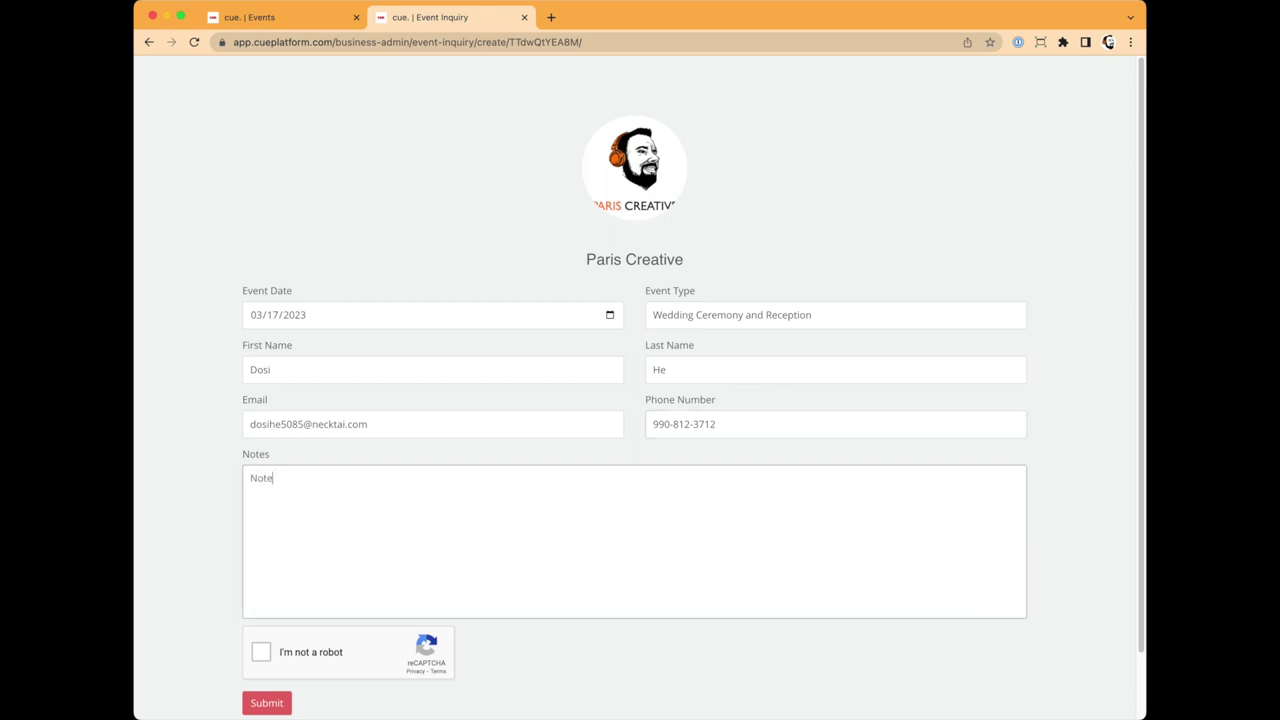
{"action": "type", "text": "s!!!"}
{"action": "left_click", "coordinate": [260, 651]}
{"action": "scroll", "coordinate": [260, 651], "scroll_direction": "down", "scroll_amount": 1}
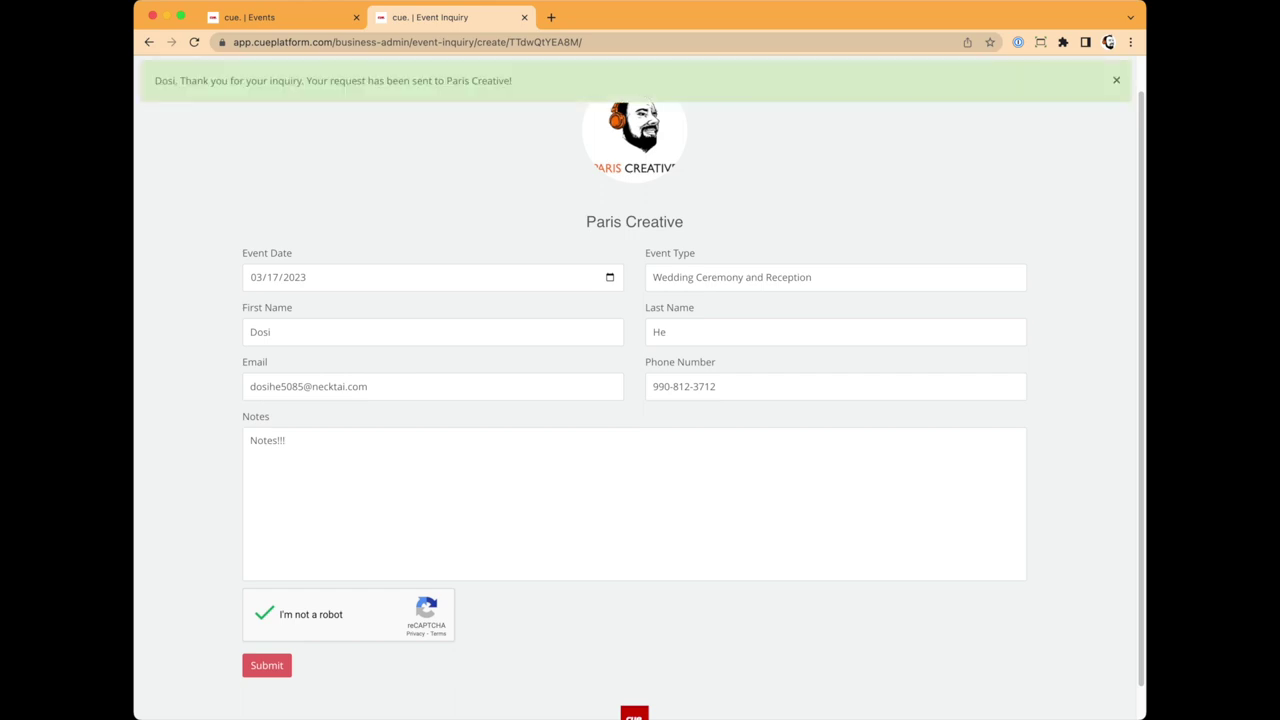
{"action": "left_click", "coordinate": [270, 17]}
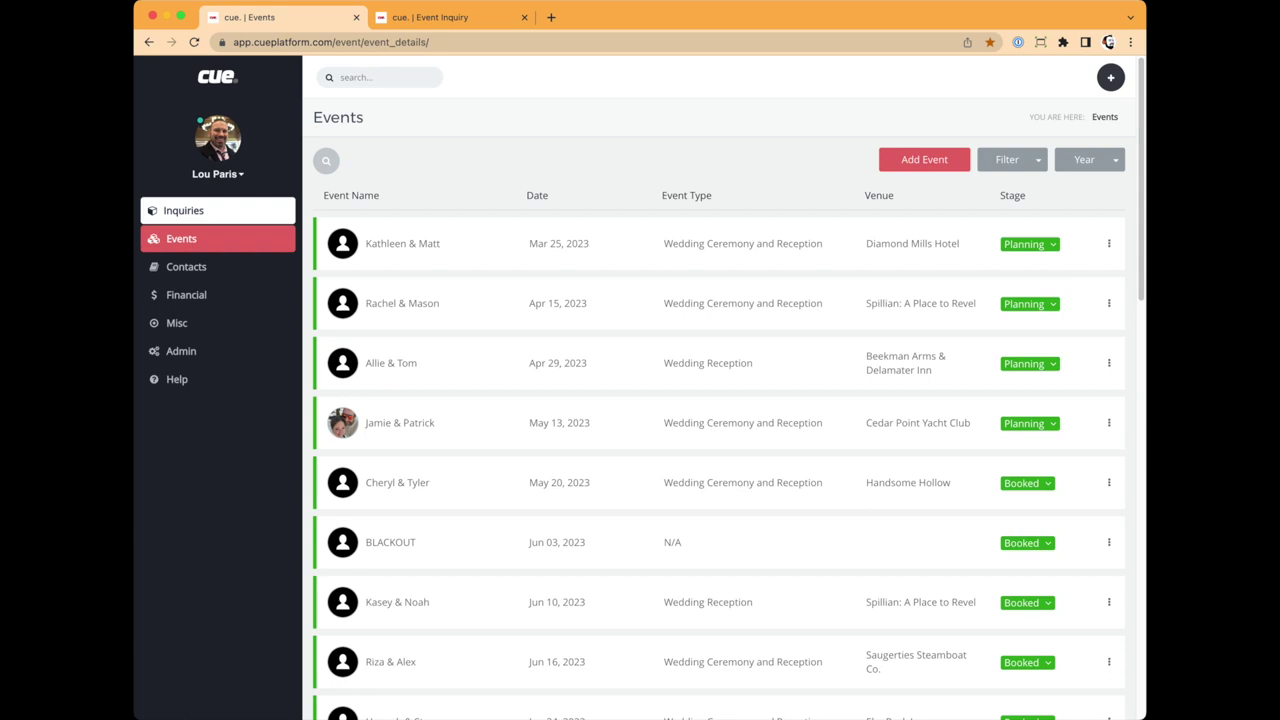